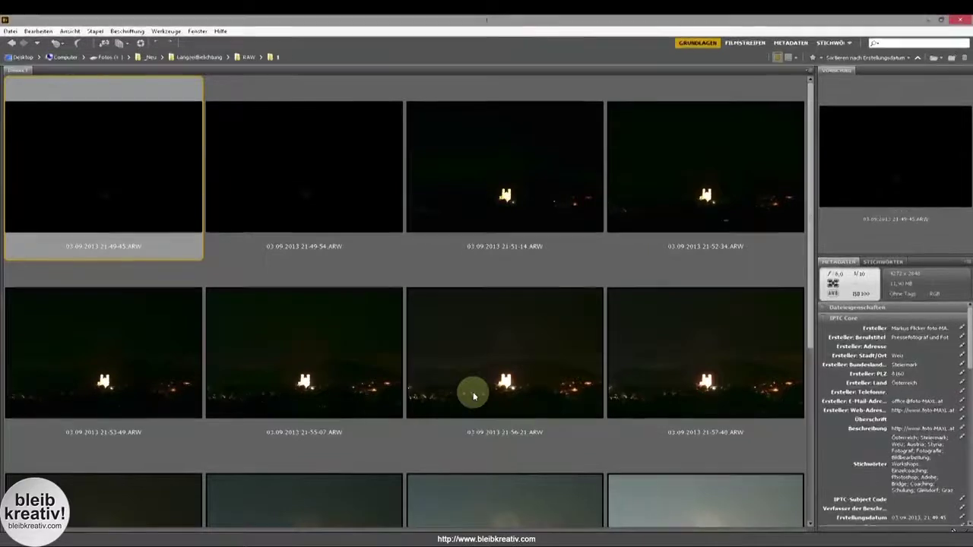
Step: Preview the night exposures, from 21-49-54 to the brightest 22-03-53
left_click(321, 190)
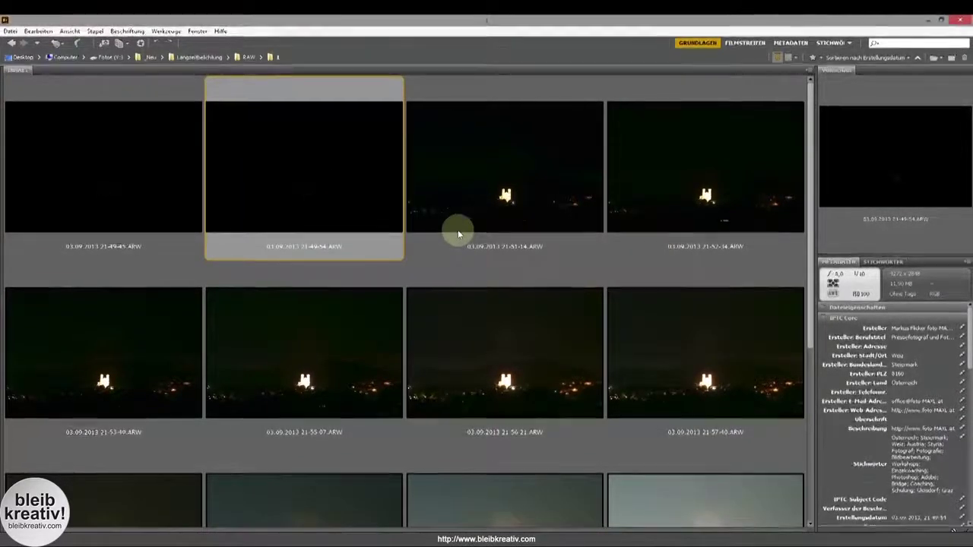
scroll(457, 230, "down", 3)
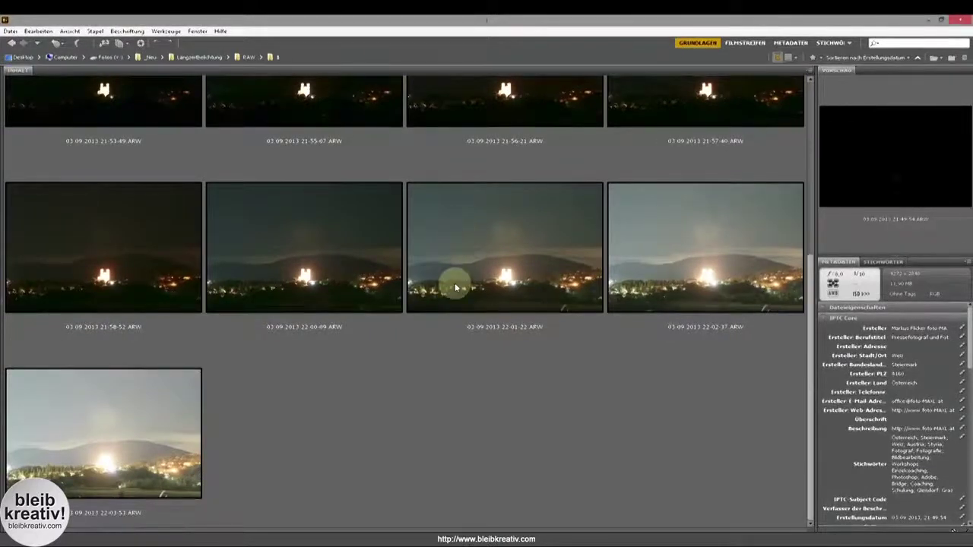
left_click(199, 411)
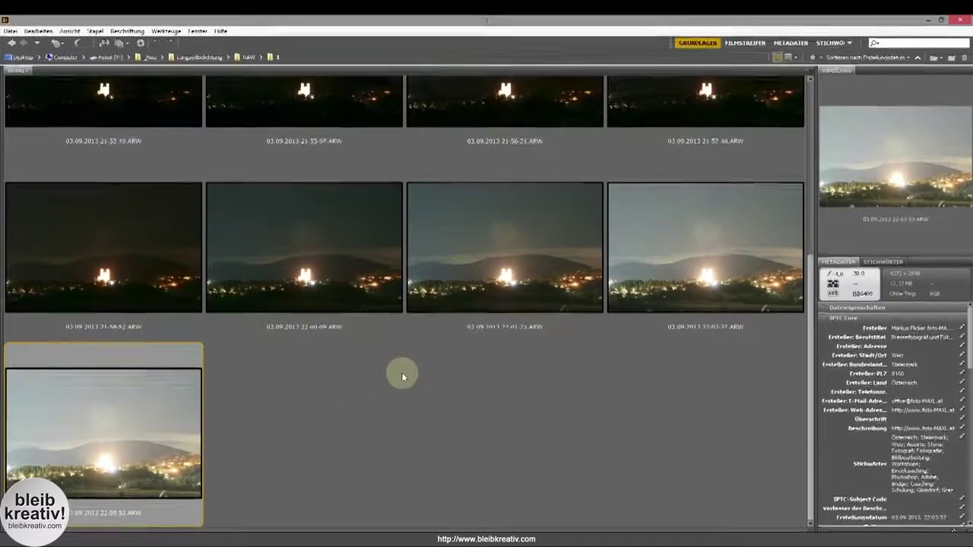
scroll(403, 376, "up", 3)
scroll(418, 375, "up", 2)
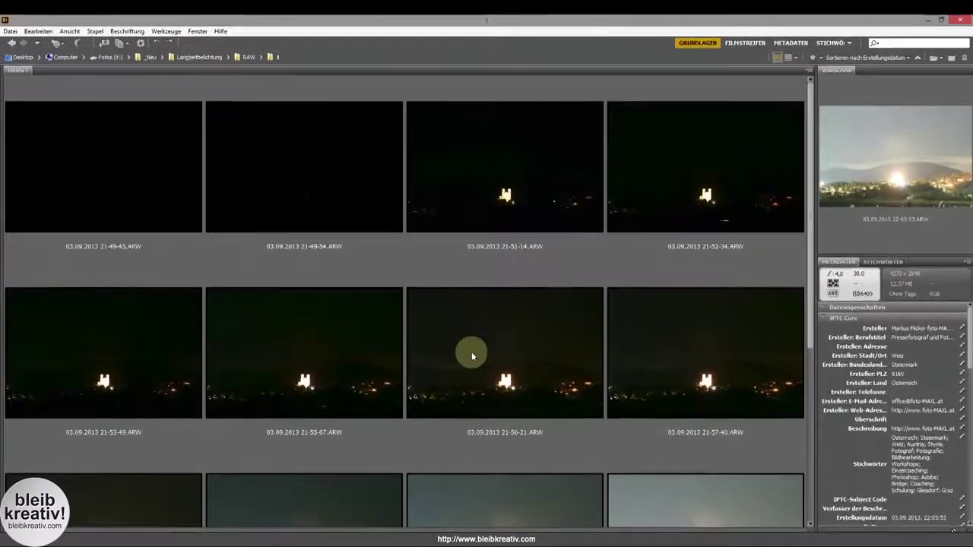
Step: Select all 13 exposures from 21-49-45 onward and open them in Camera Raw
left_click(119, 221)
scroll(353, 219, "down", 5)
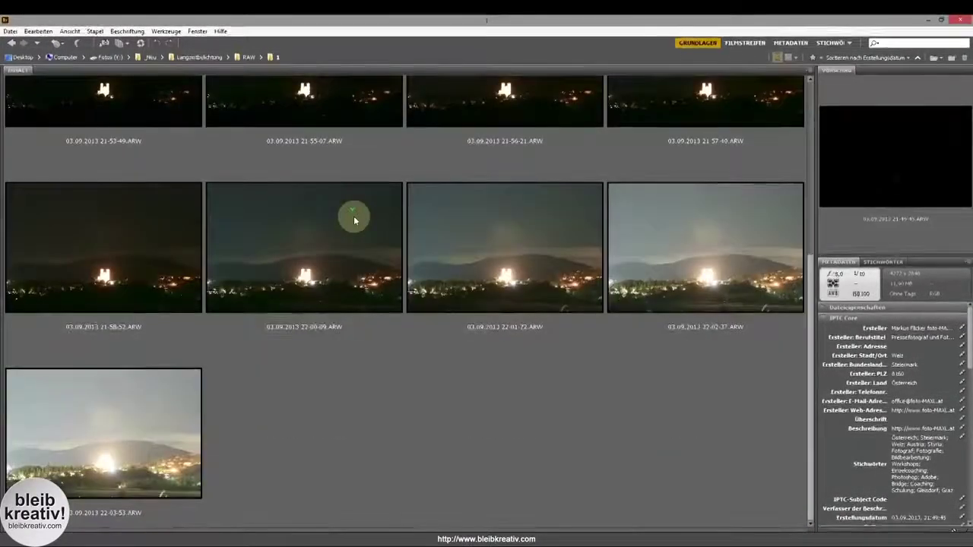
left_click(152, 424, "shift")
right_click(154, 163)
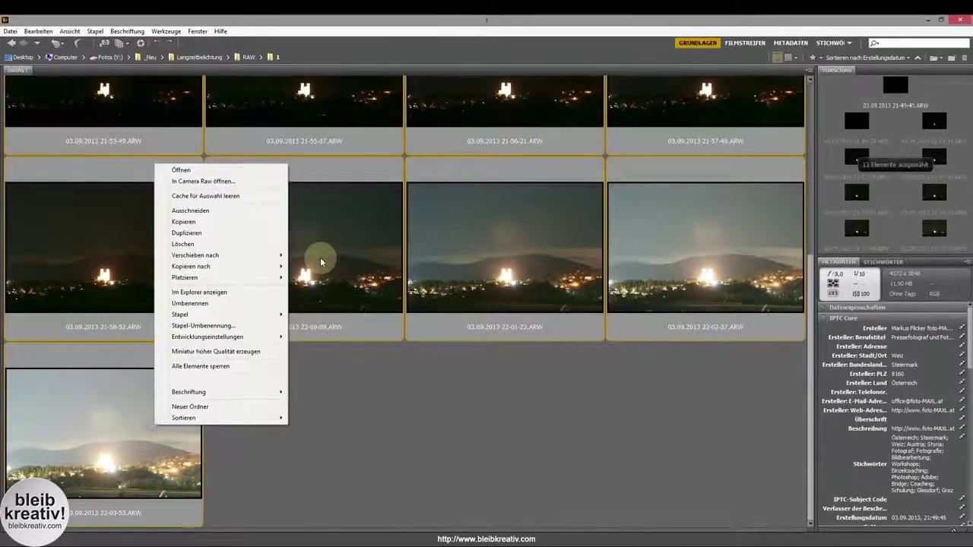
left_click(276, 181)
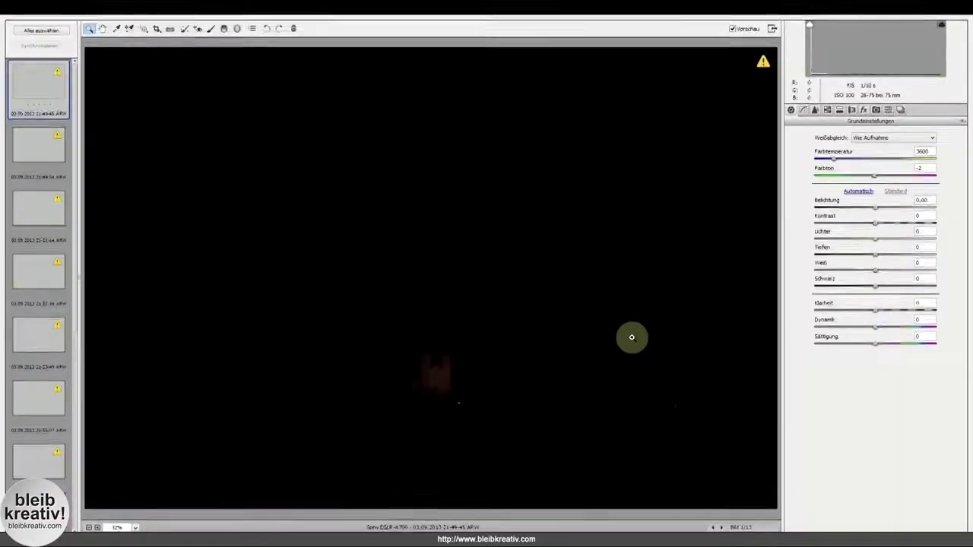
Step: Select all 13 exposures in the Camera Raw filmstrip for opening in Photoshop
left_click(41, 30)
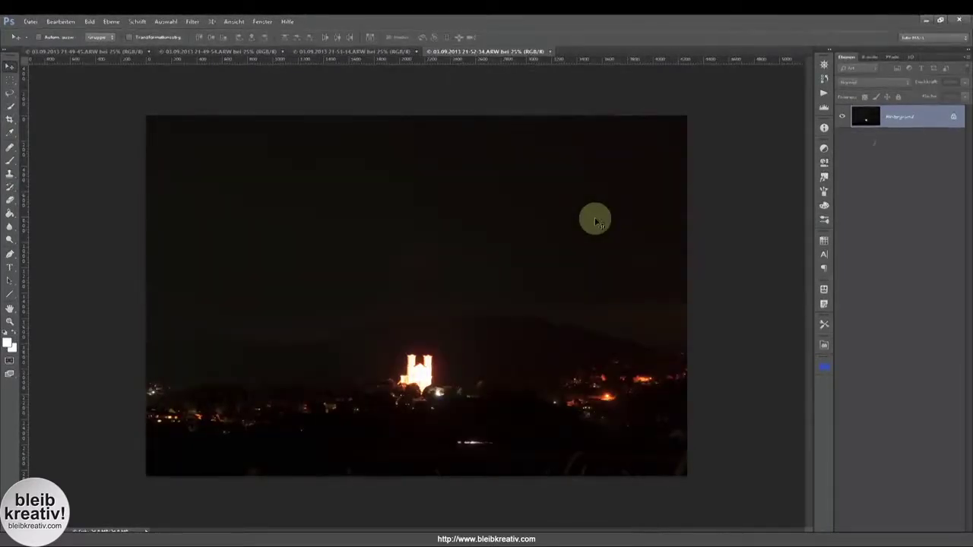
Step: Copy exposures 21-49-54, 21-51-14 and 21-52-34 into 21-49-45 as visible layers Ebene 1–3
left_click(117, 59)
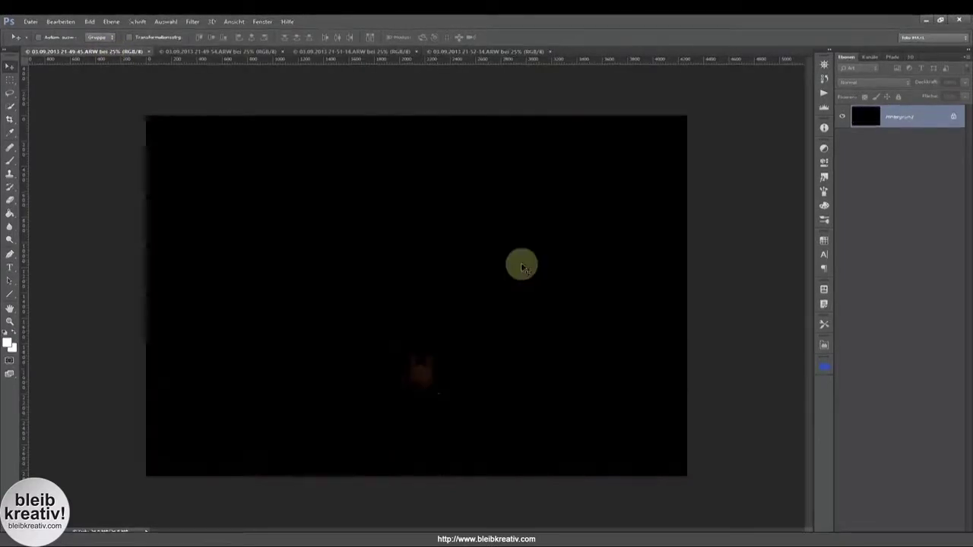
left_click(242, 52)
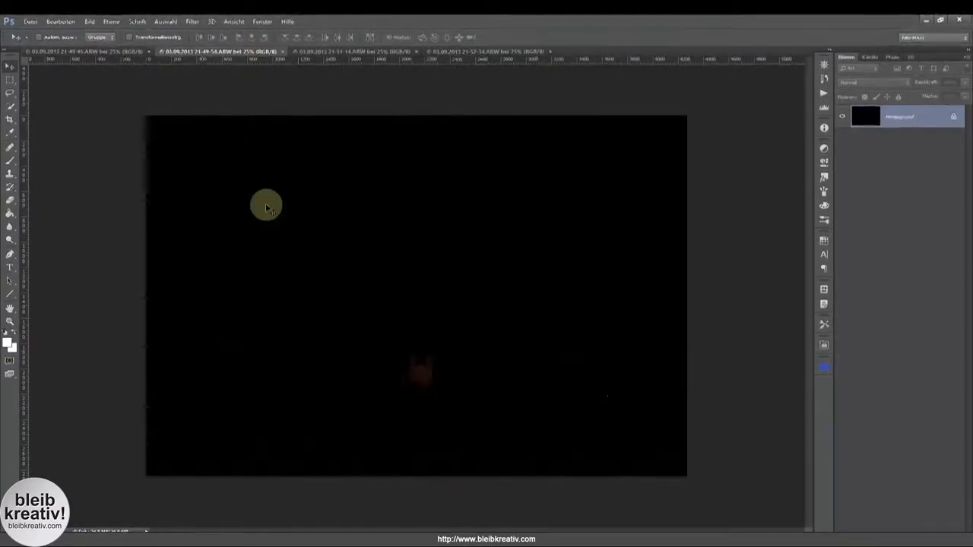
left_click(452, 237)
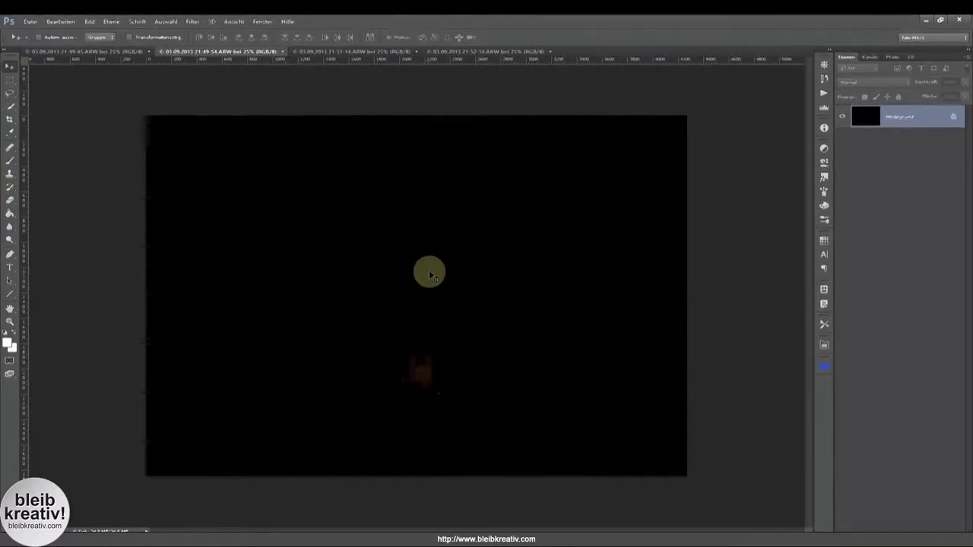
mouse_move(427, 283)
left_mouse_down()
mouse_move(88, 58)
mouse_move(445, 259)
left_mouse_up()
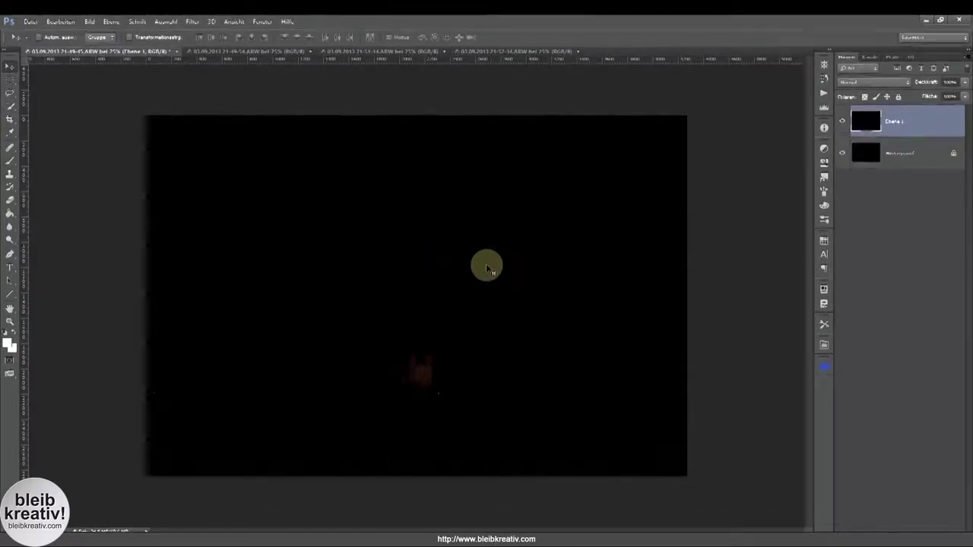
left_click(356, 63)
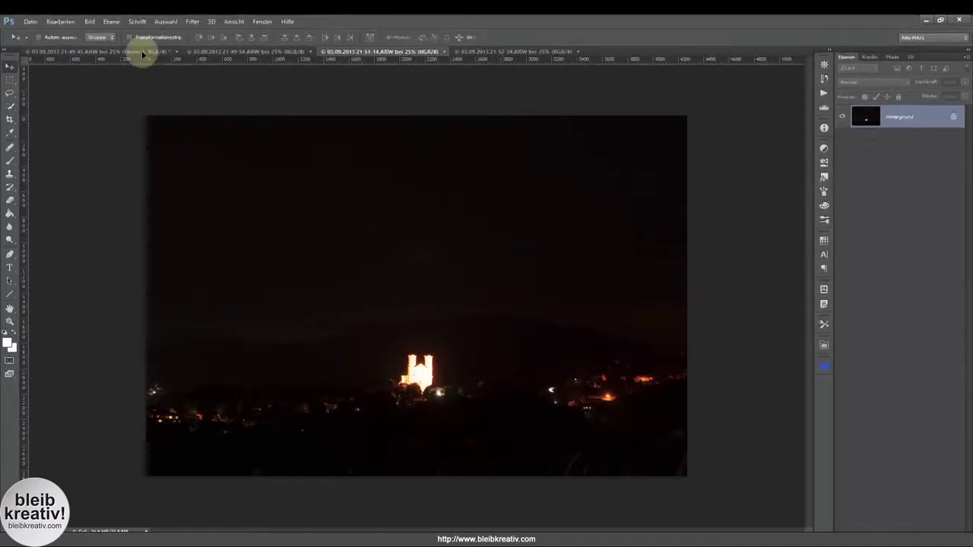
left_click_drag(143, 53, 414, 287)
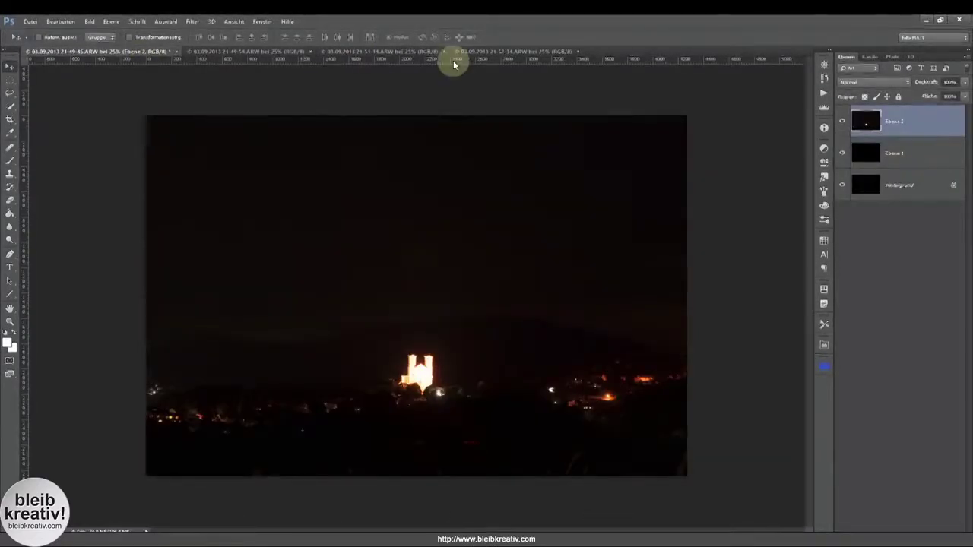
left_click(487, 51)
left_click_drag(445, 322, 122, 87)
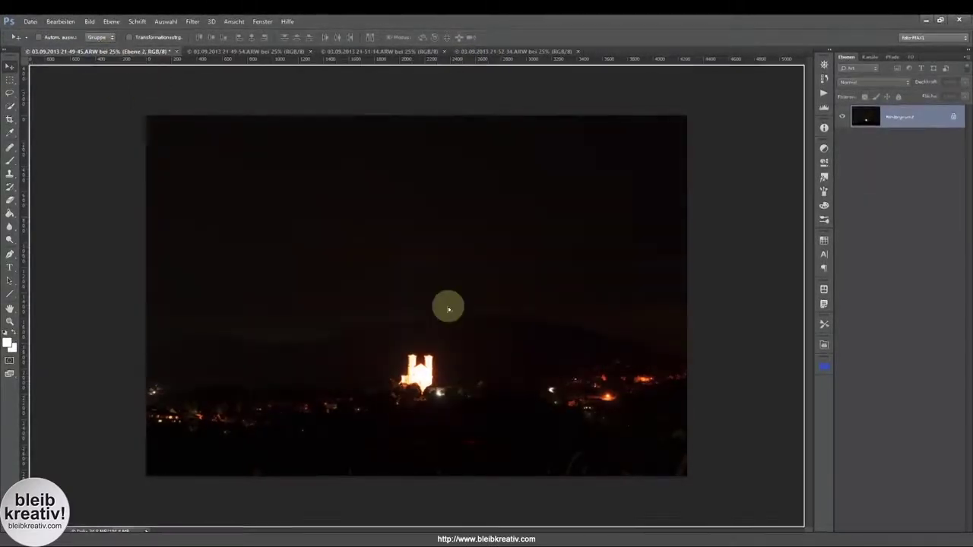
left_click_drag(110, 53, 447, 303)
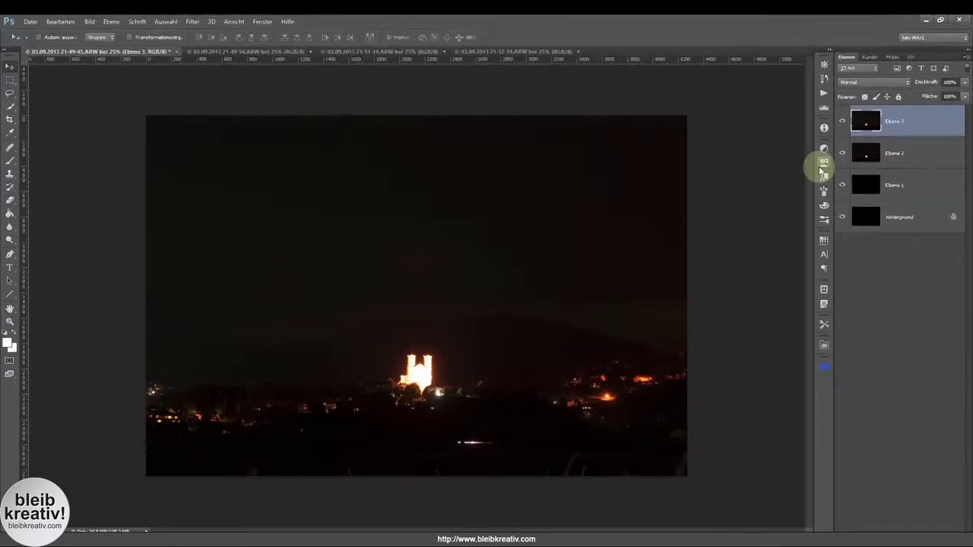
left_click(841, 185)
left_click(841, 153)
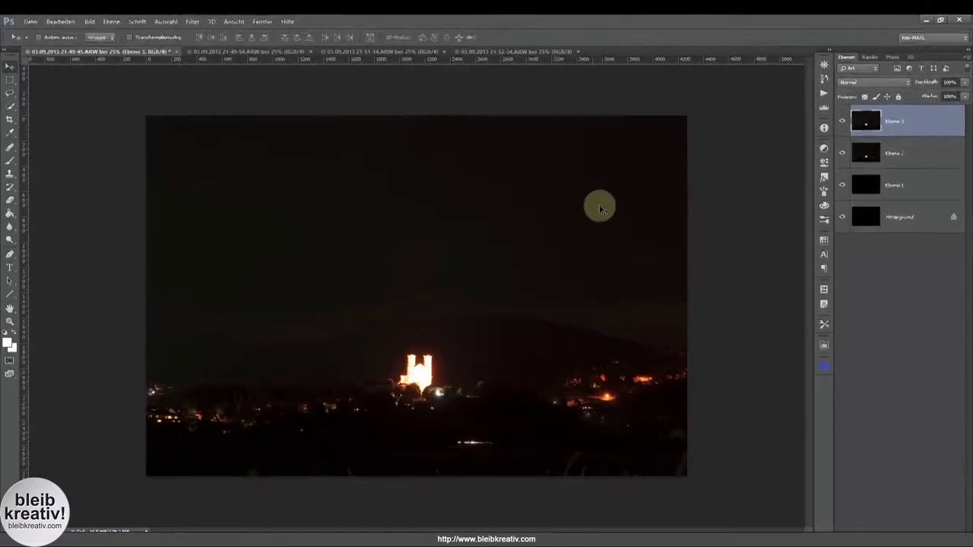
Step: Close all documents without saving, applying the answer to every file, then show the File menu scripts
key("ctrl+alt+w")
left_click(403, 241)
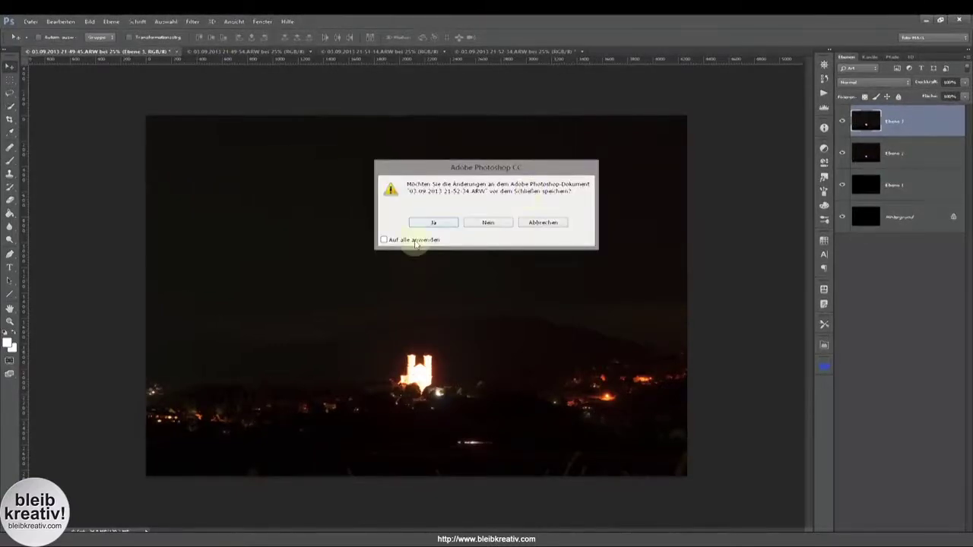
left_click(490, 223)
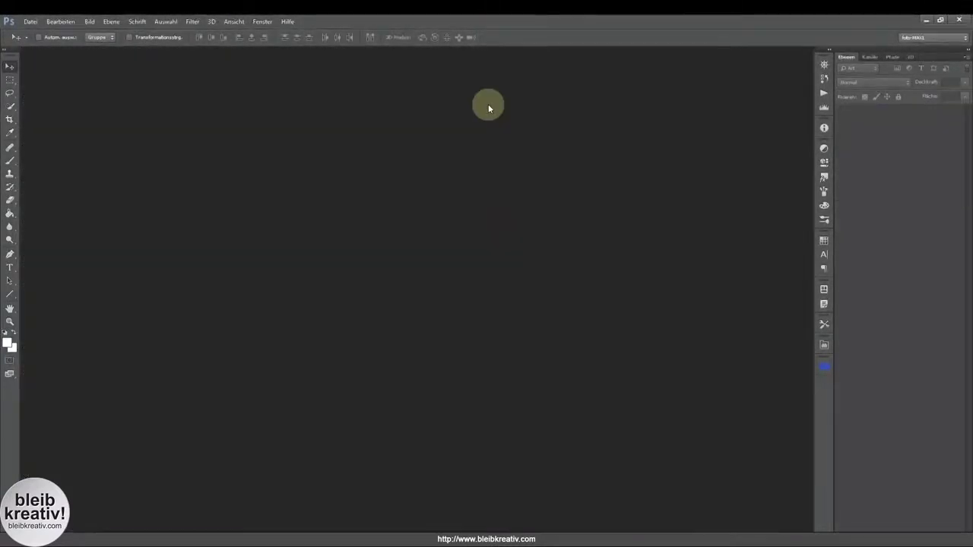
left_click(31, 23)
mouse_move(41, 234)
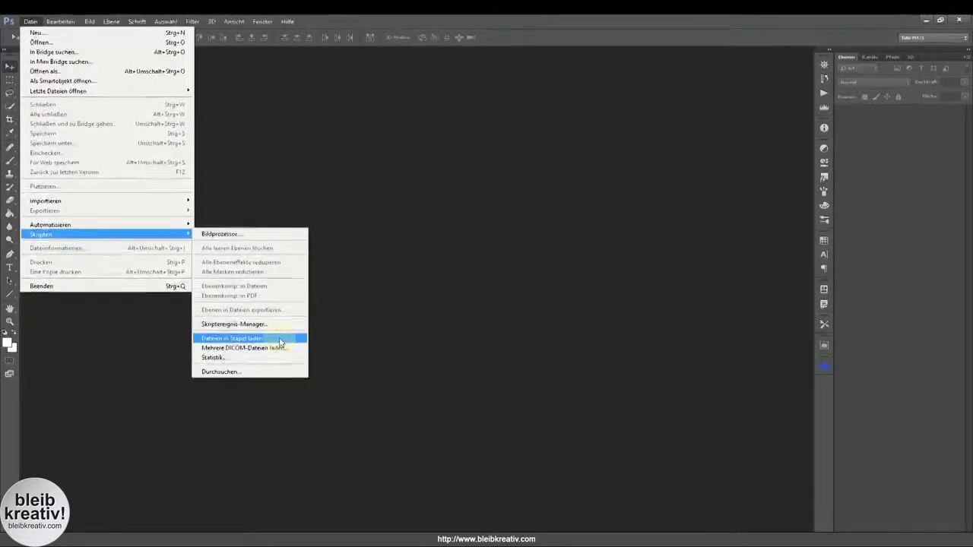
Step: Load every exposure in the folder into one auto-aligned layer stack and re-maximize the window
left_click(610, 147)
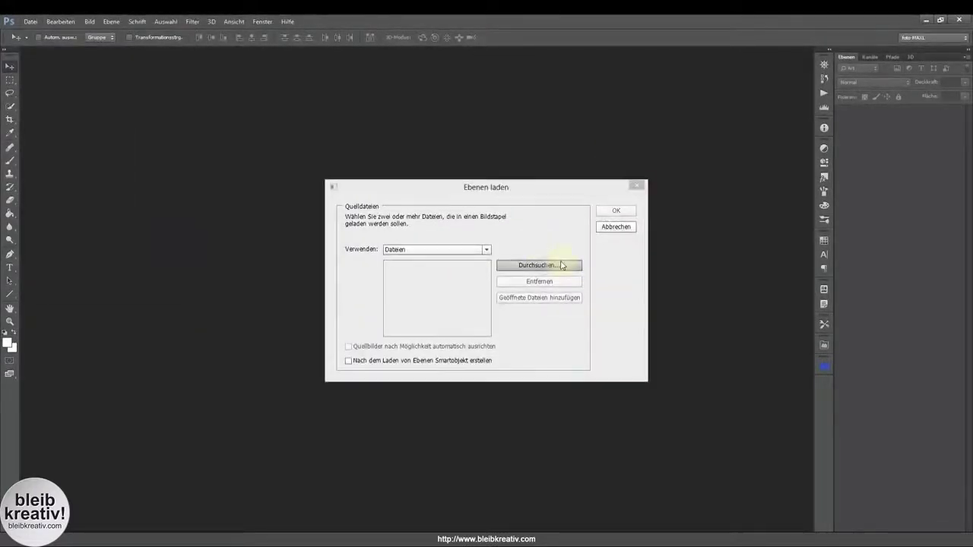
left_click(560, 263)
left_click(614, 330)
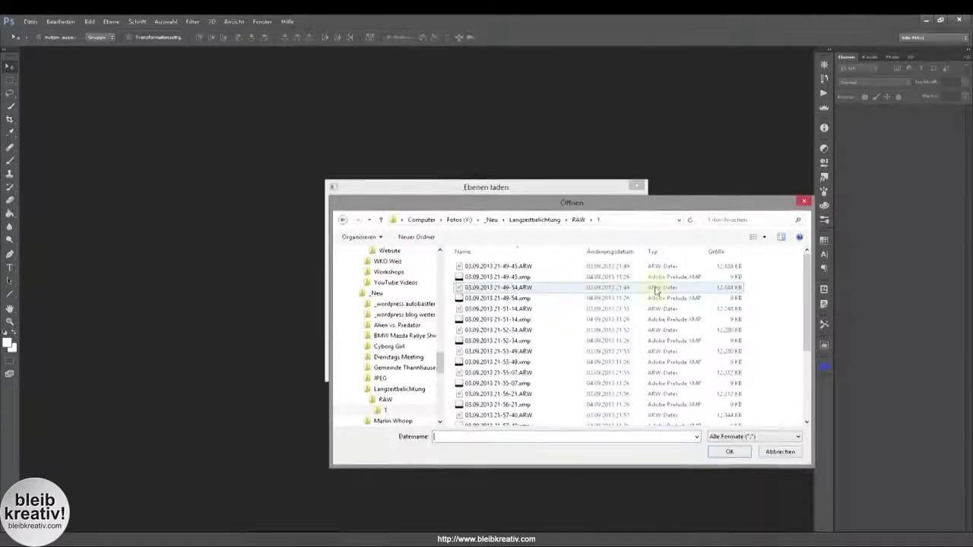
key("ctrl+a")
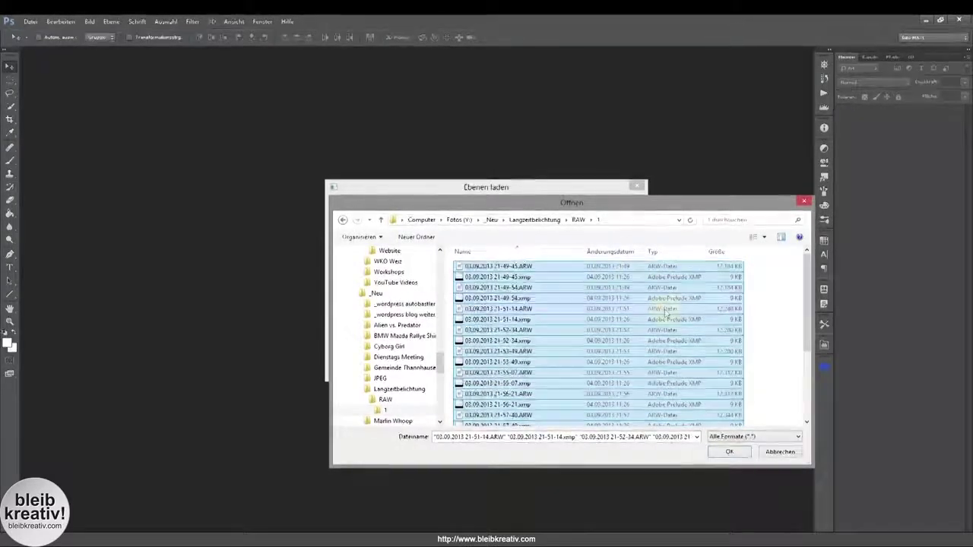
left_click(726, 452)
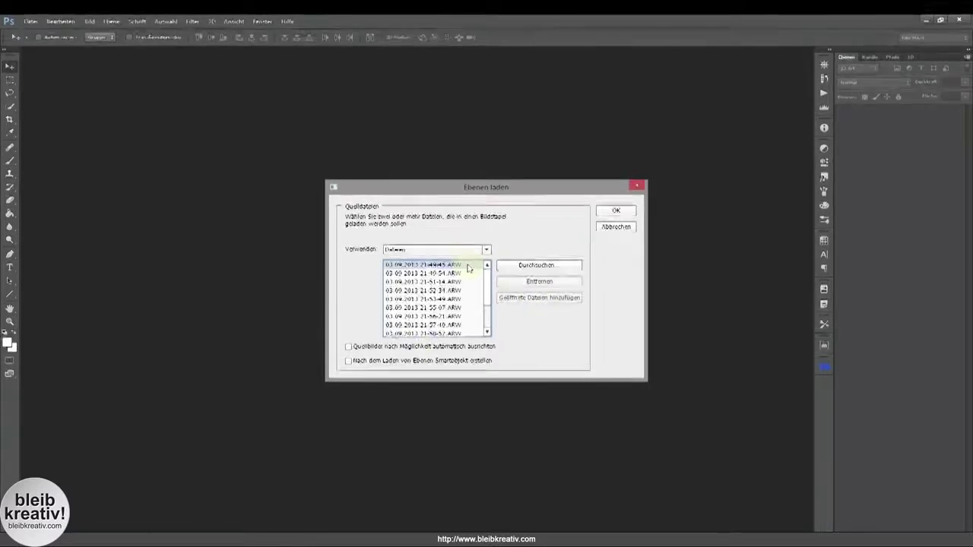
left_click(349, 347)
left_click(614, 212)
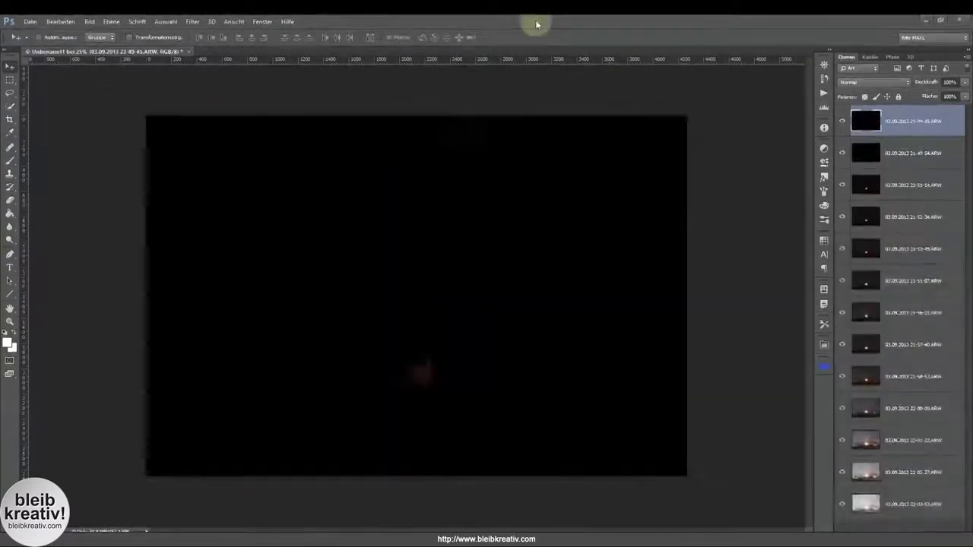
double_click(537, 22)
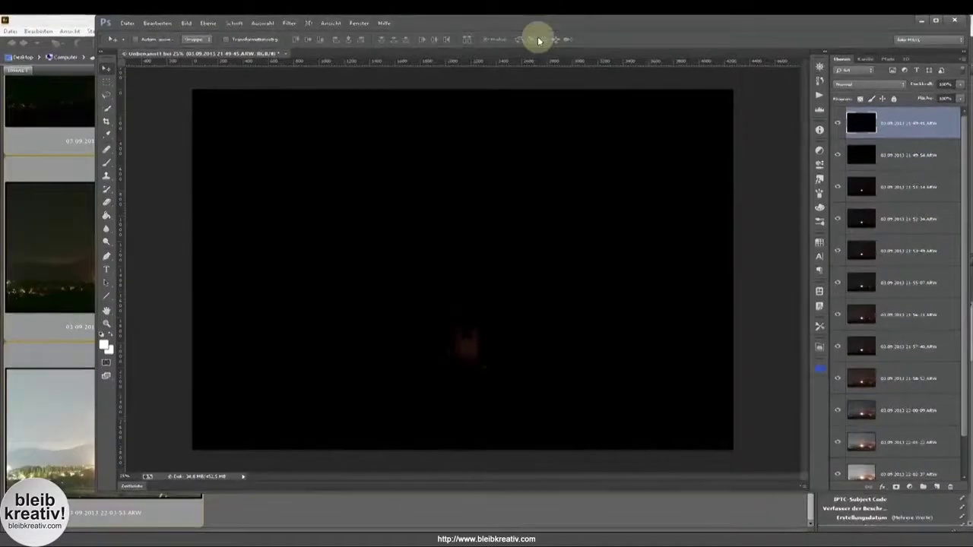
left_click(935, 20)
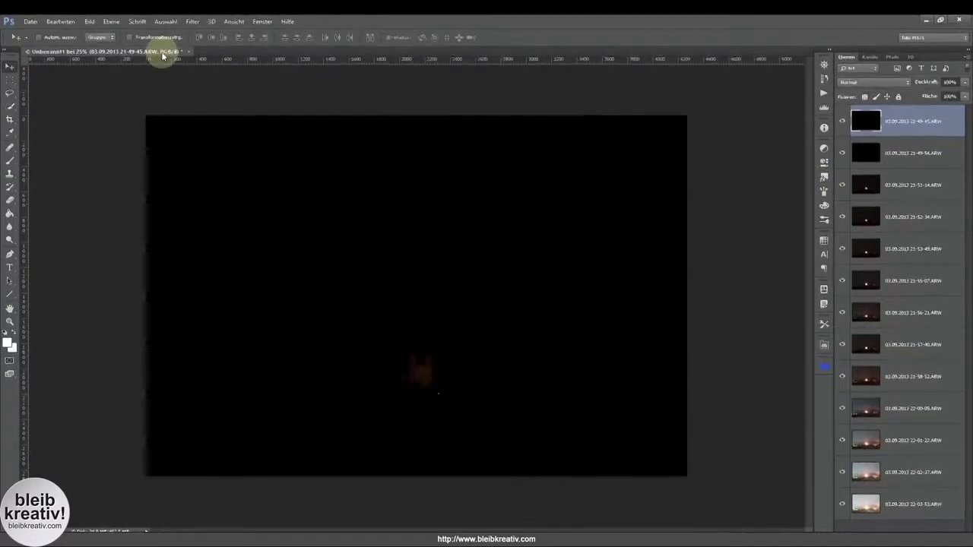
Step: Redock the document tab and save the layer stack as Unbenannt1.psd in Photoshop format
left_click_drag(163, 50, 175, 68)
left_click(543, 50)
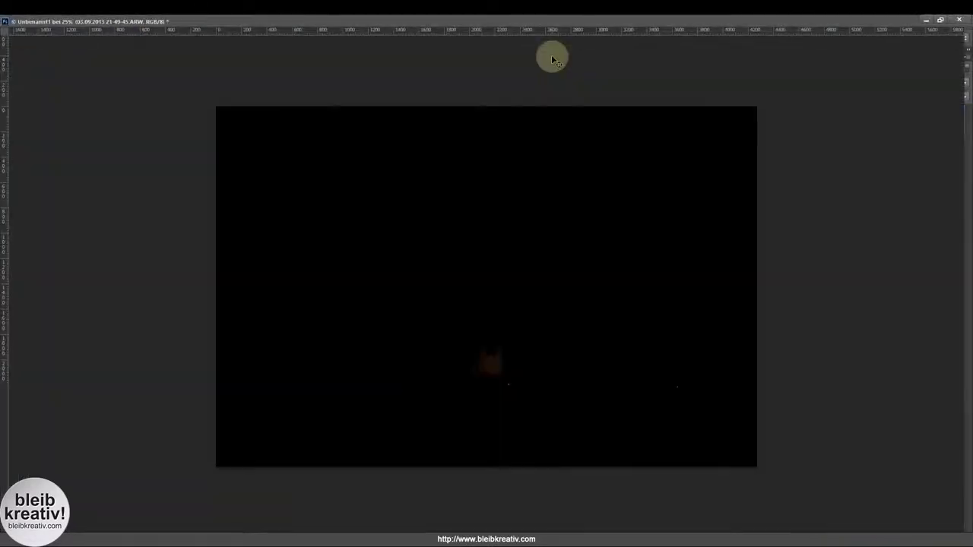
left_click(938, 23)
mouse_move(354, 69)
left_mouse_down()
mouse_move(351, 55)
mouse_move(428, 61)
left_mouse_up()
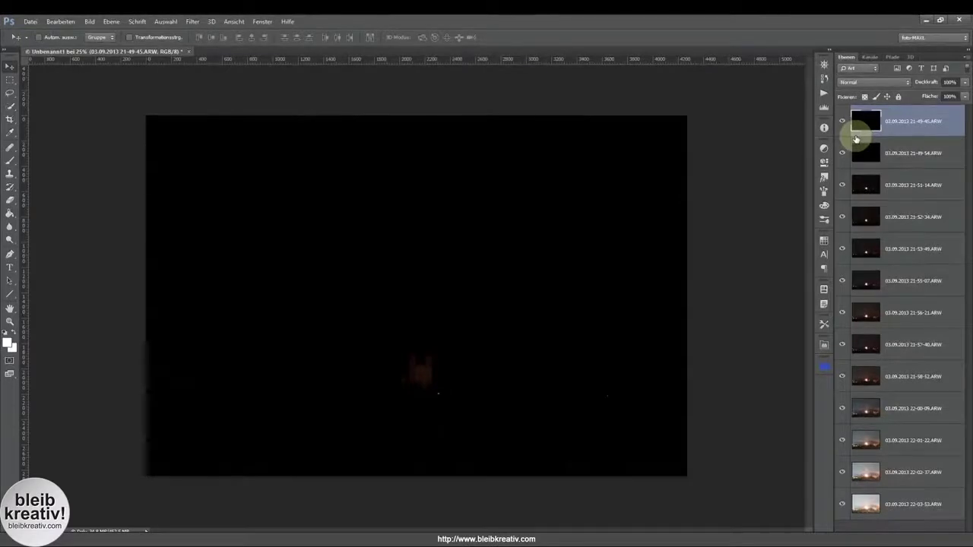
key("ctrl+s")
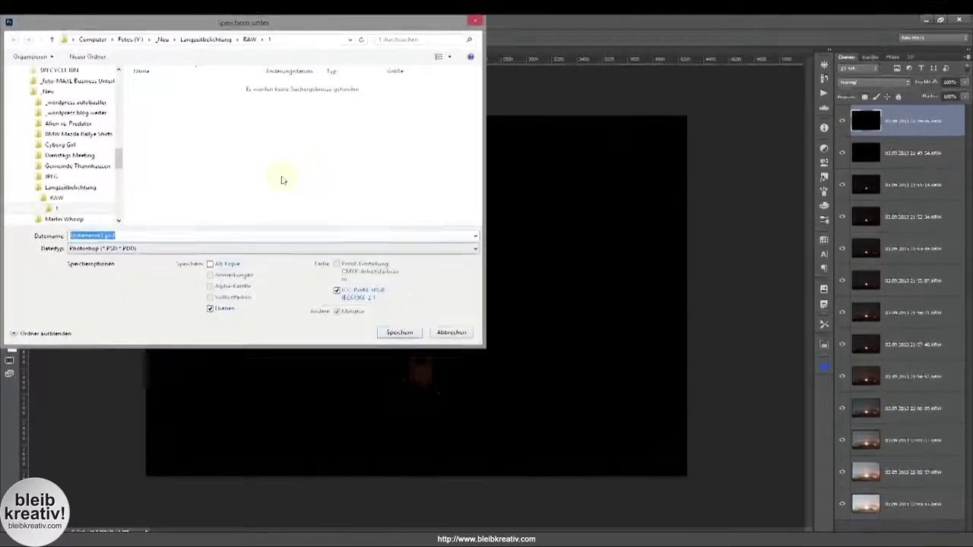
left_click(447, 330)
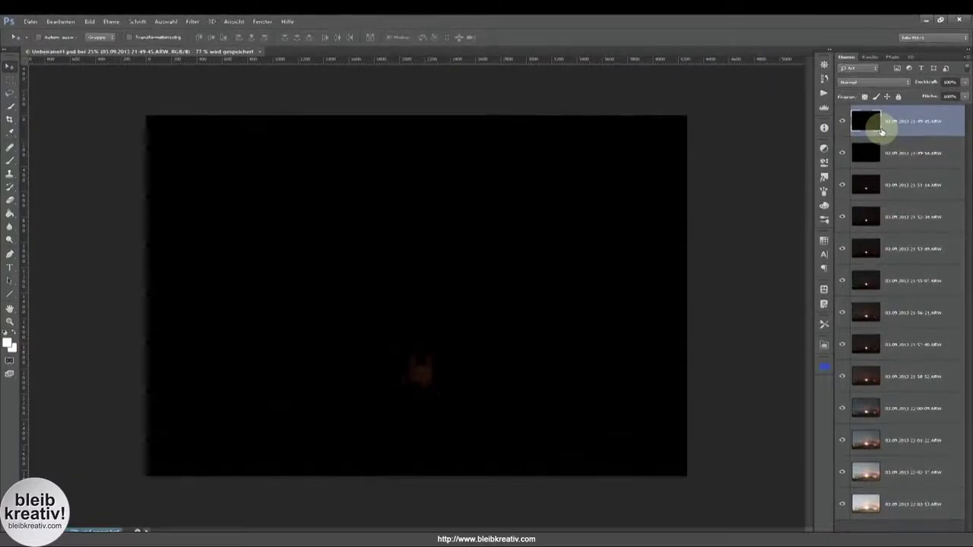
left_click_drag(842, 122, 843, 438)
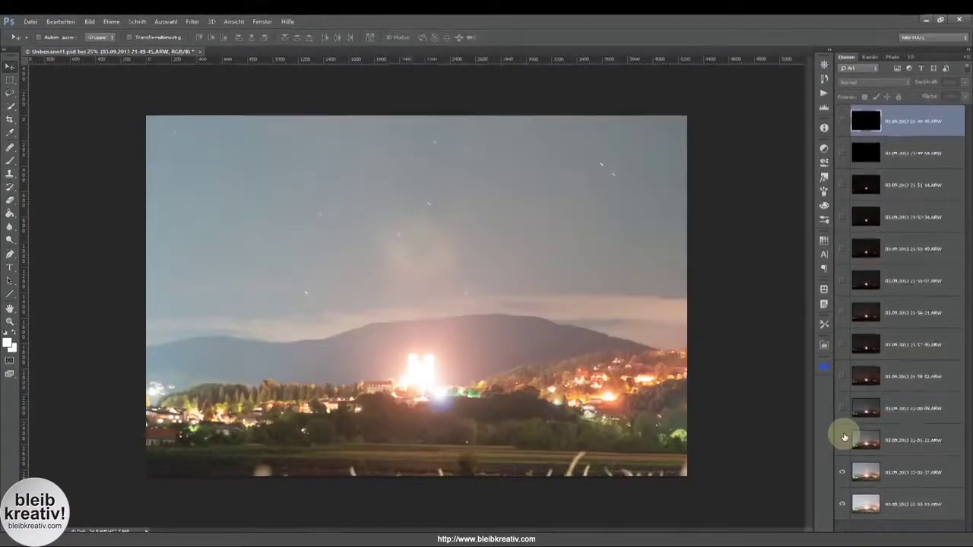
left_click(843, 437)
left_click_drag(841, 320, 839, 219)
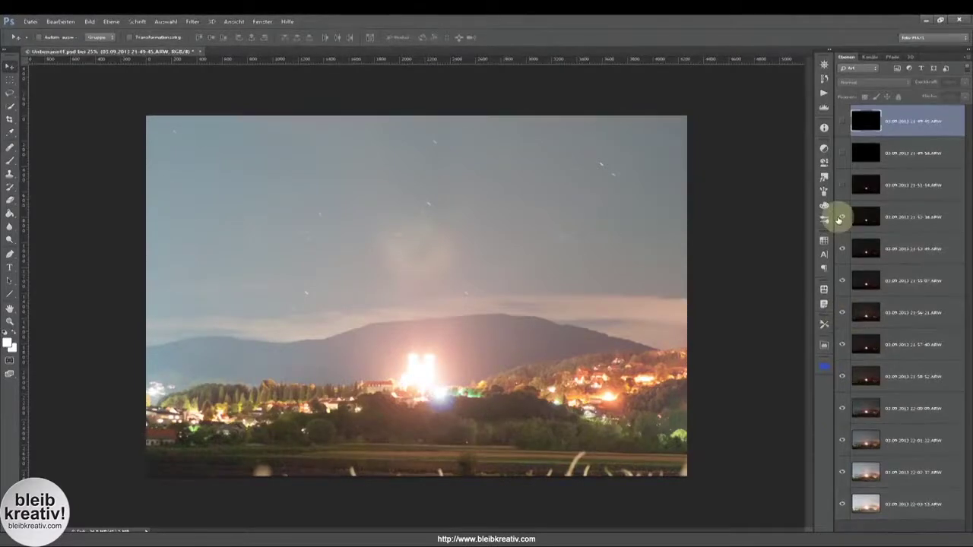
left_click_drag(845, 153, 842, 124)
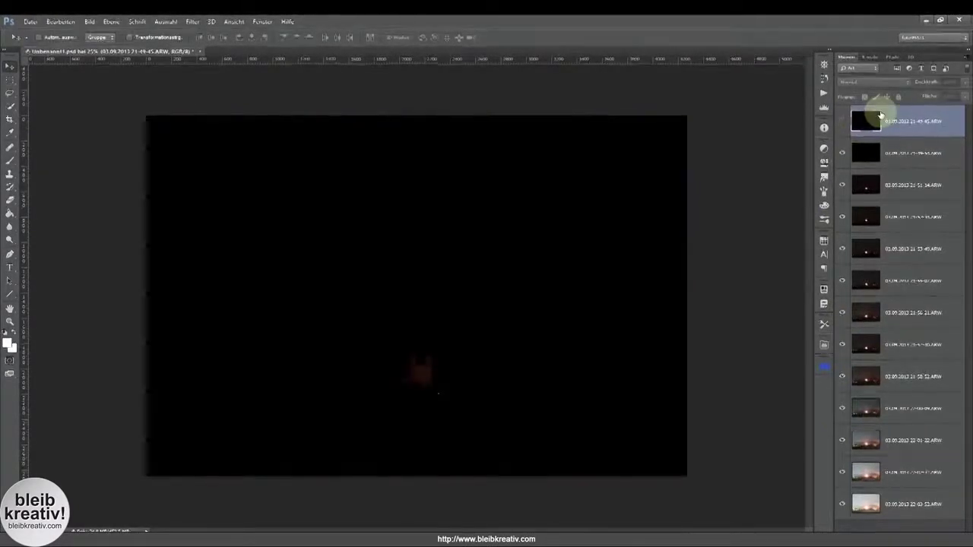
left_click_drag(856, 123, 867, 137)
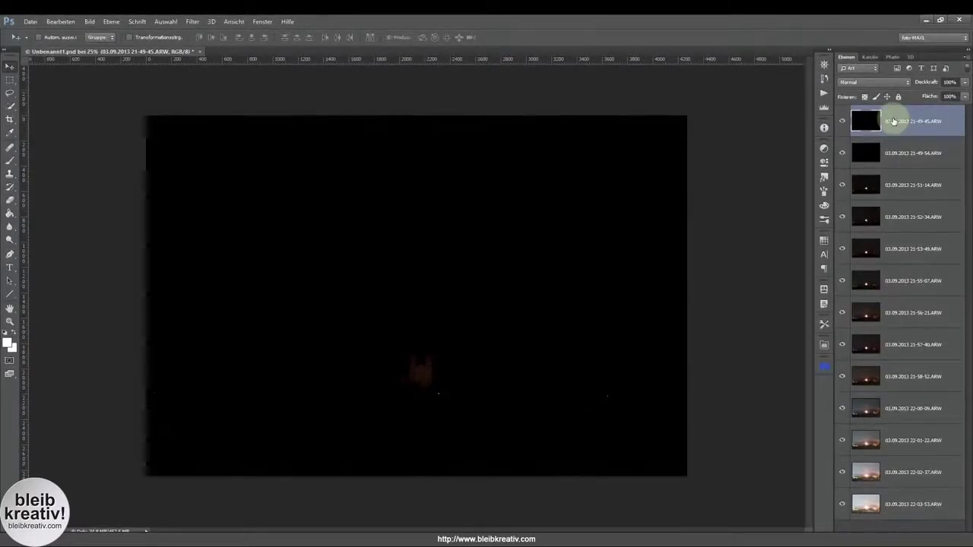
left_click(914, 504)
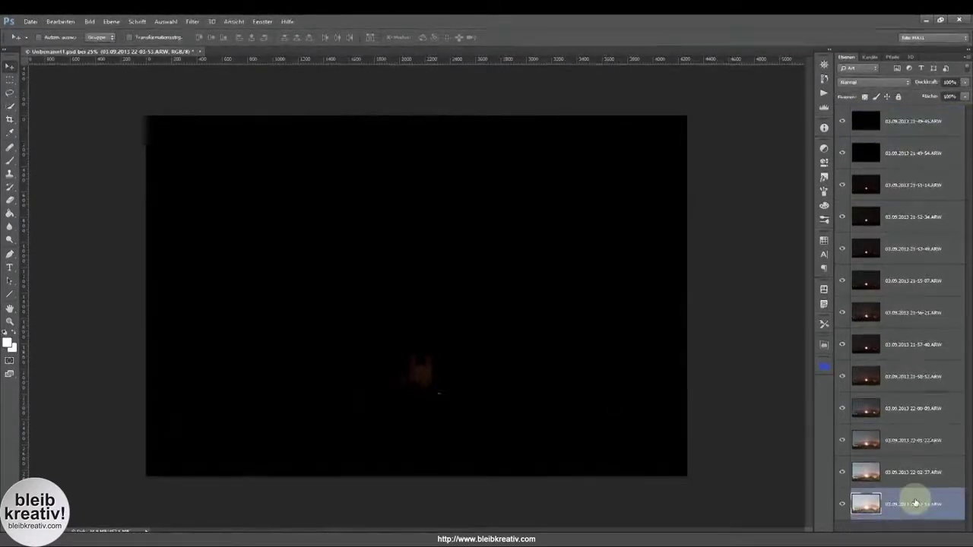
left_click_drag(914, 503, 918, 119)
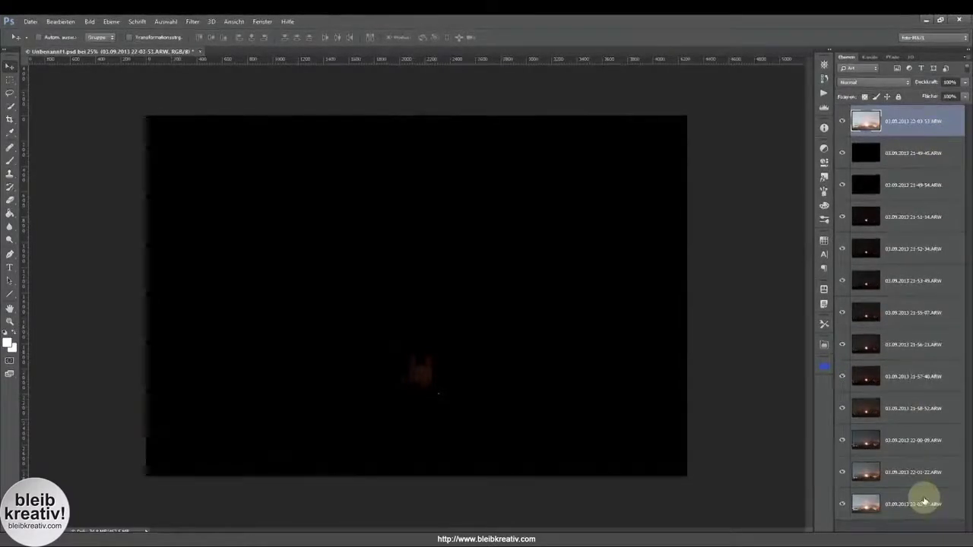
left_click(924, 501)
left_click_drag(912, 243, 902, 148)
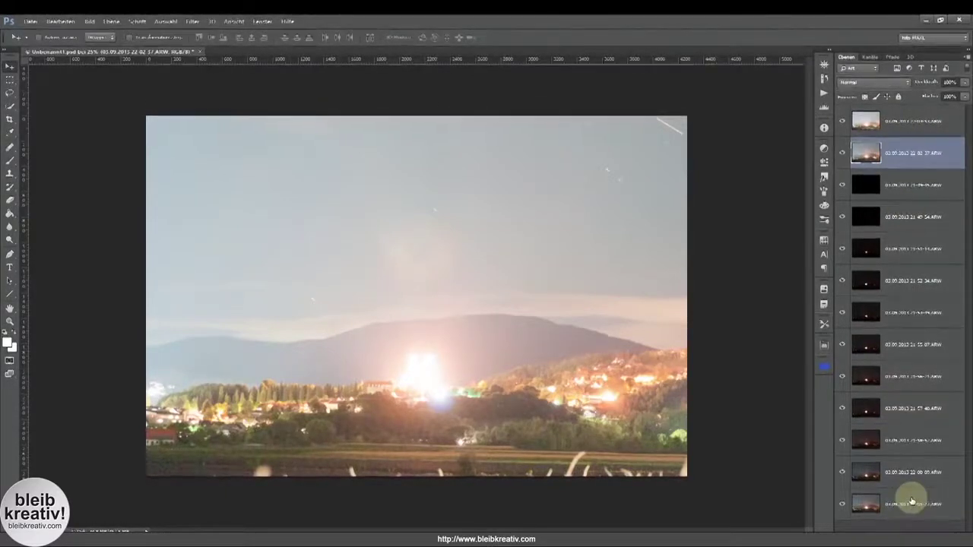
left_click_drag(912, 500, 883, 173)
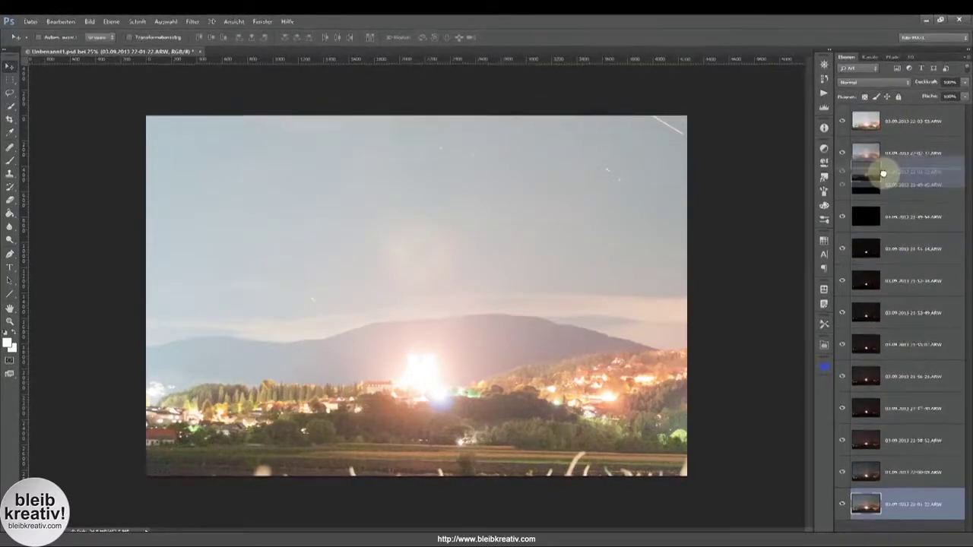
left_click_drag(911, 503, 912, 228)
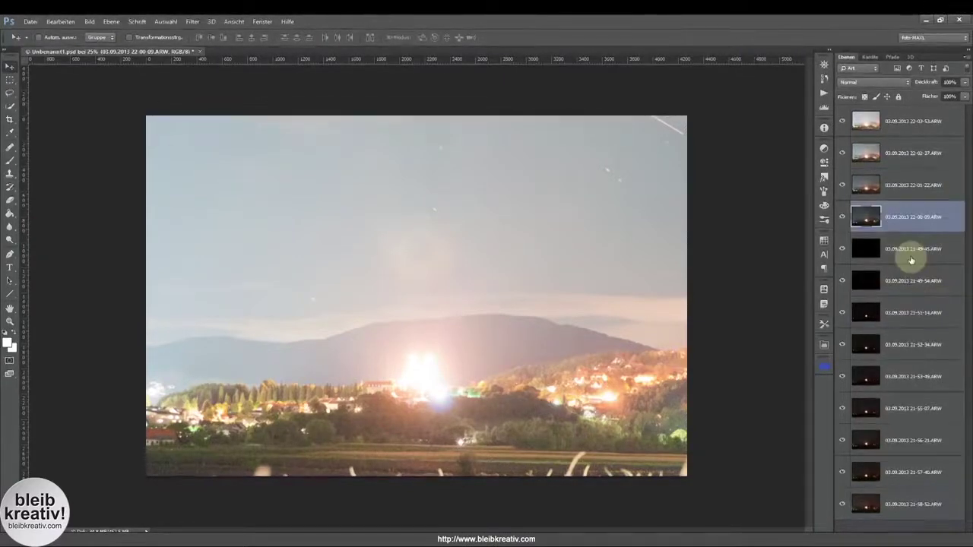
left_click(823, 78)
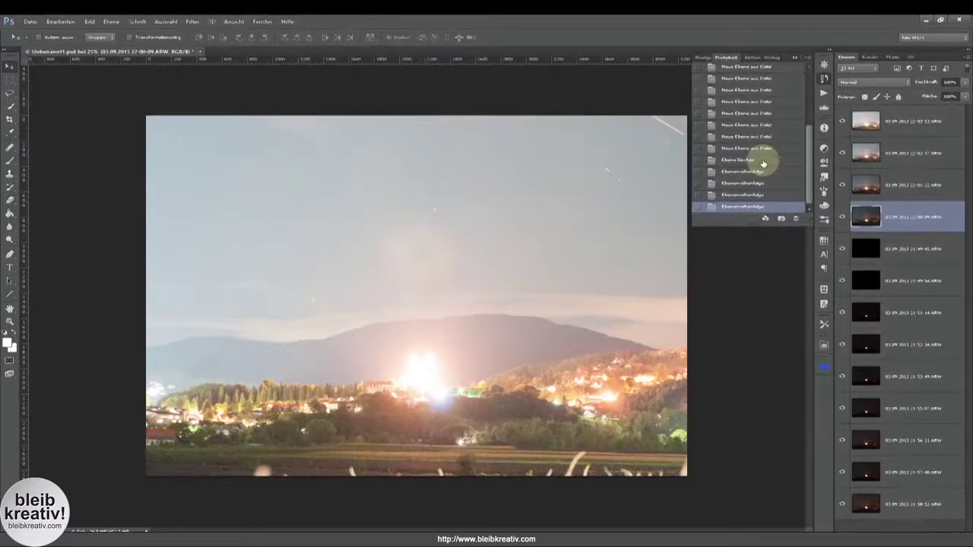
left_click(762, 160)
left_click(824, 79)
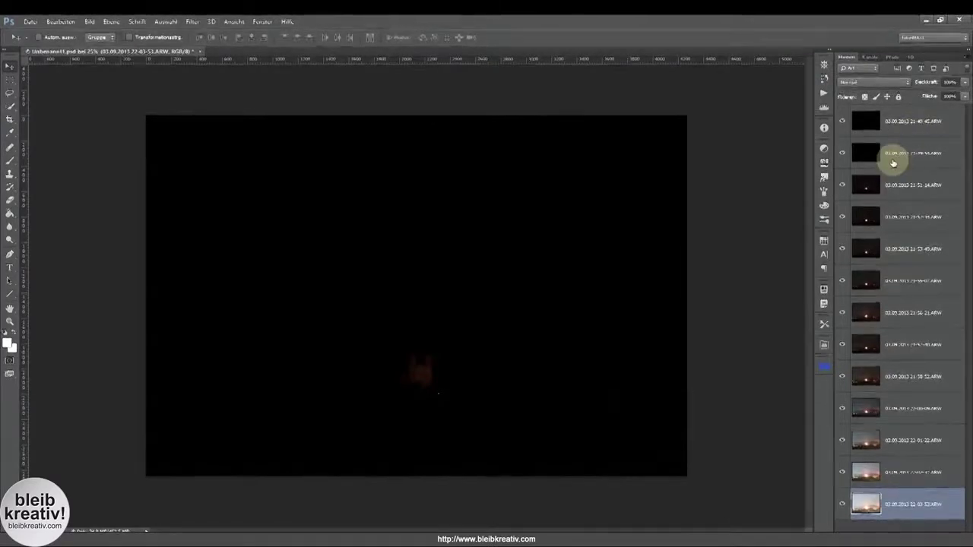
Step: Select every layer from top to bottom and reverse the stack order
left_click(922, 126, "shift")
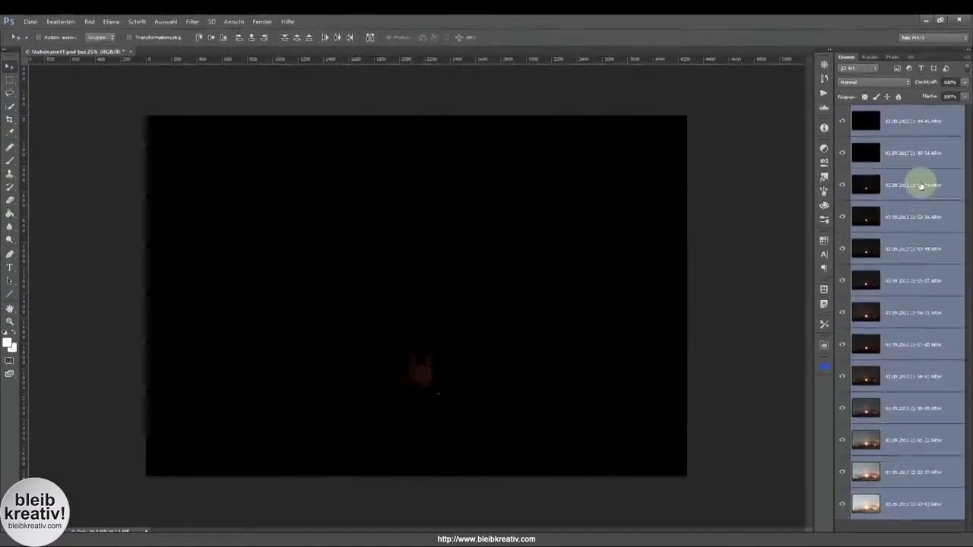
left_click(938, 122)
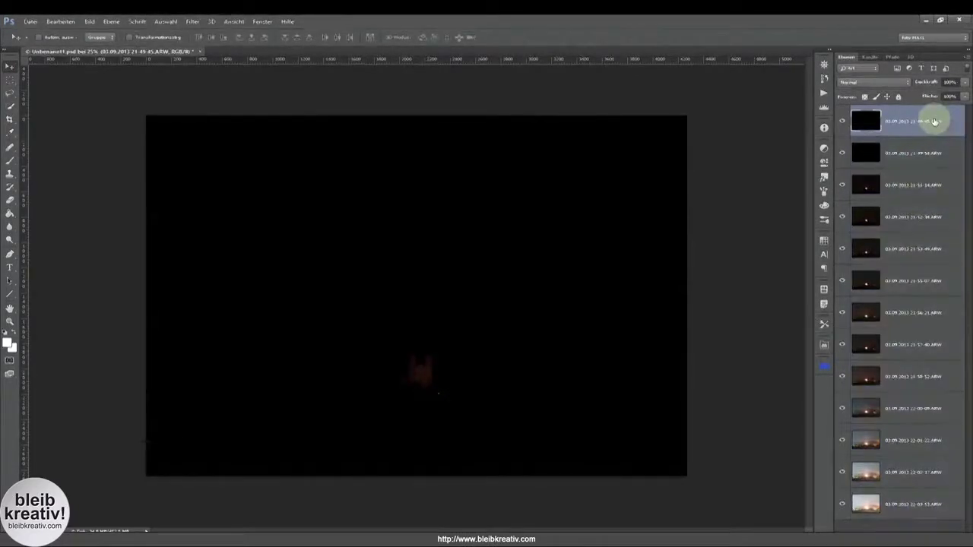
left_click(914, 507, "shift")
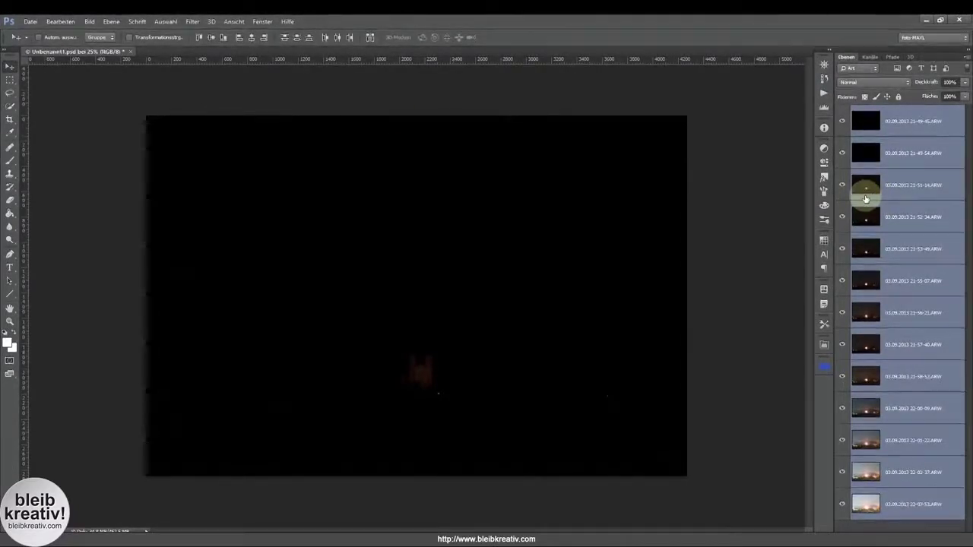
left_click(112, 22)
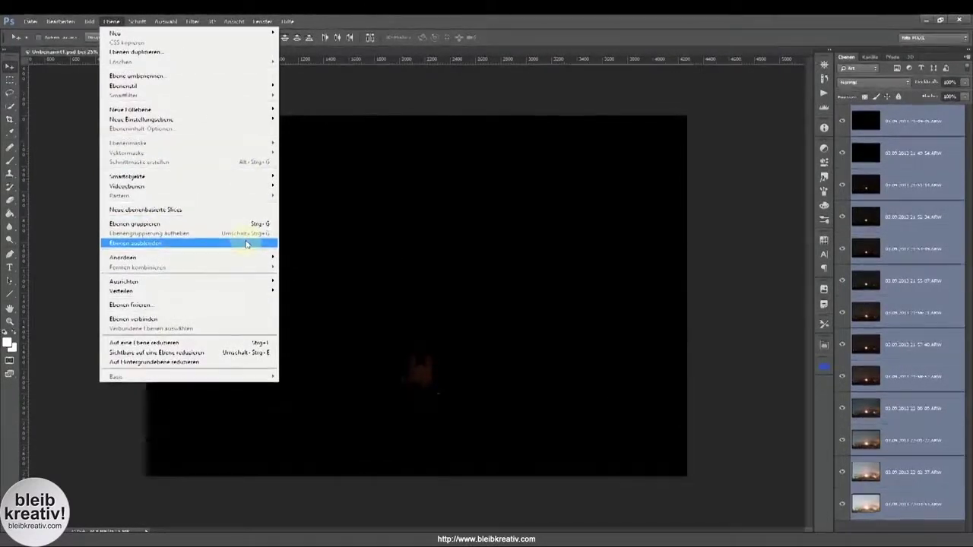
mouse_move(124, 257)
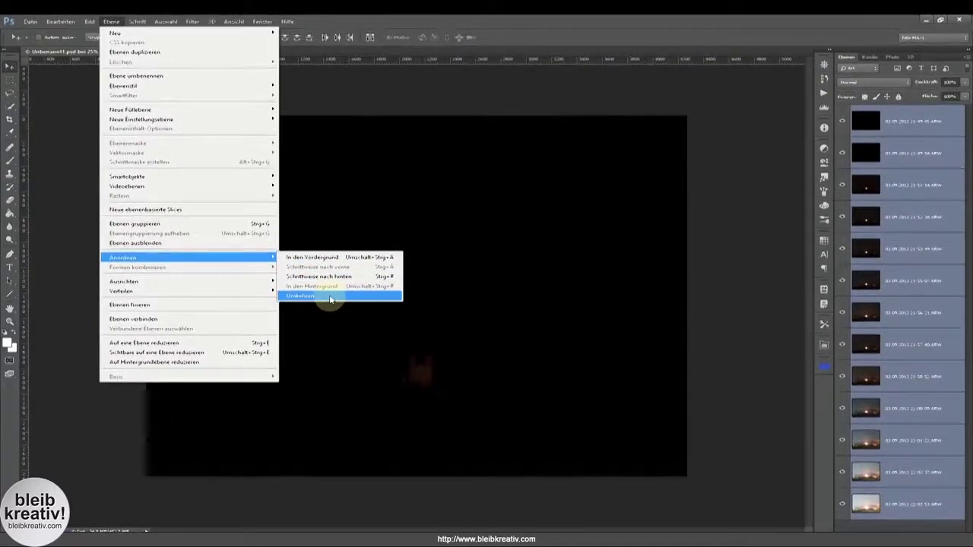
left_click(330, 300)
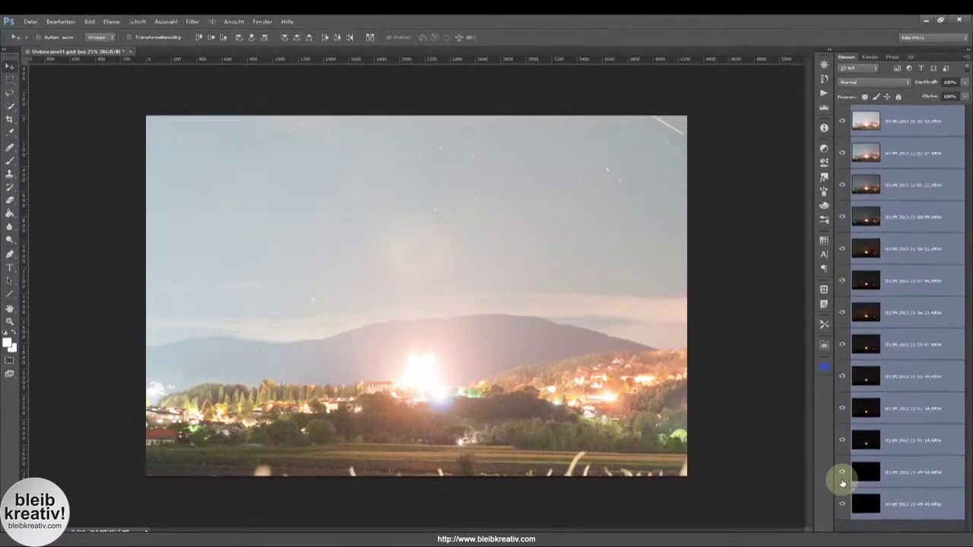
Step: Set the top 22-03-53 layer's blend mode to Screen (Negativ multiplizieren)
left_click(893, 129)
left_click(881, 82)
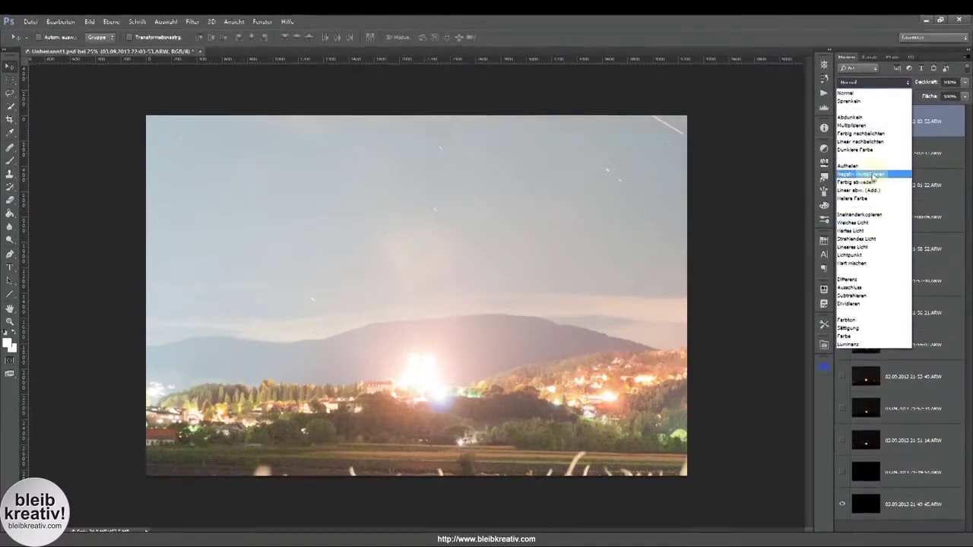
left_click(862, 174)
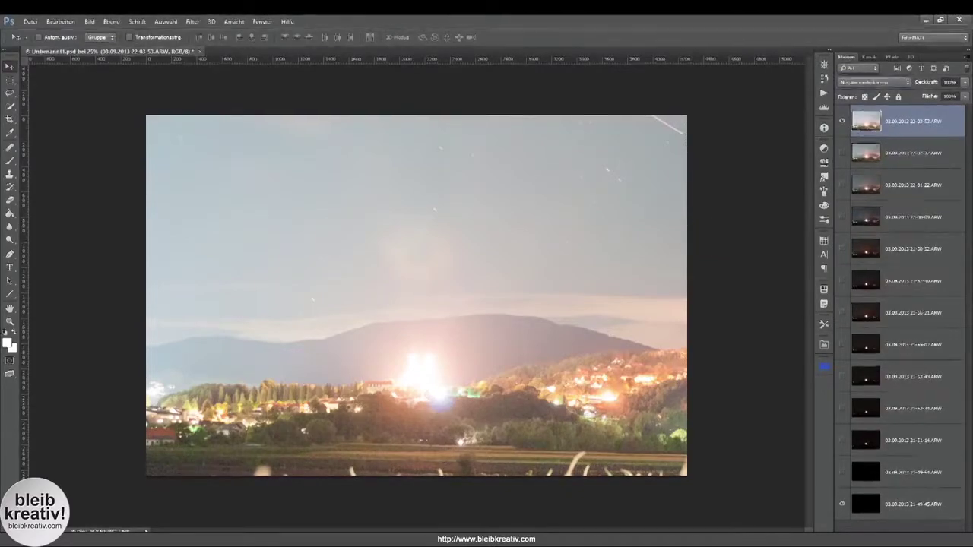